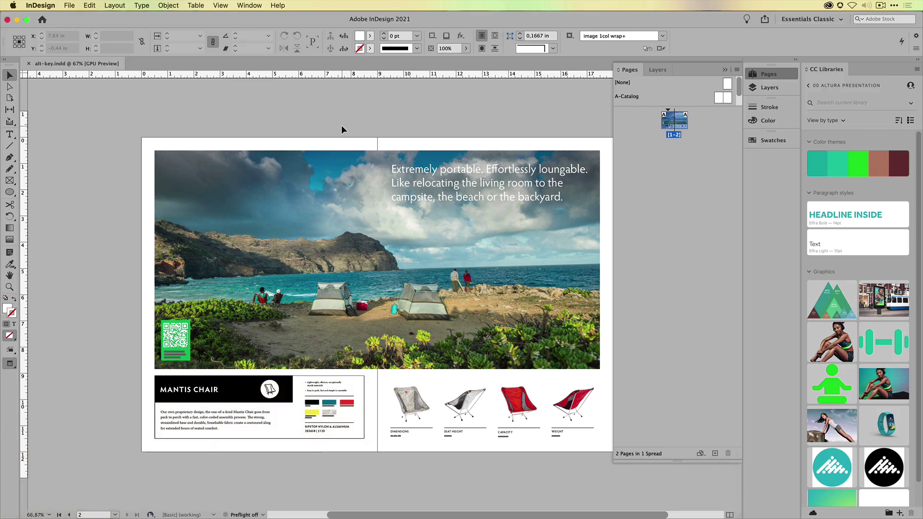
Step: Collapse the Pages panel and recenter the Mantis Chair spread at 75% zoom
left_click(768, 74)
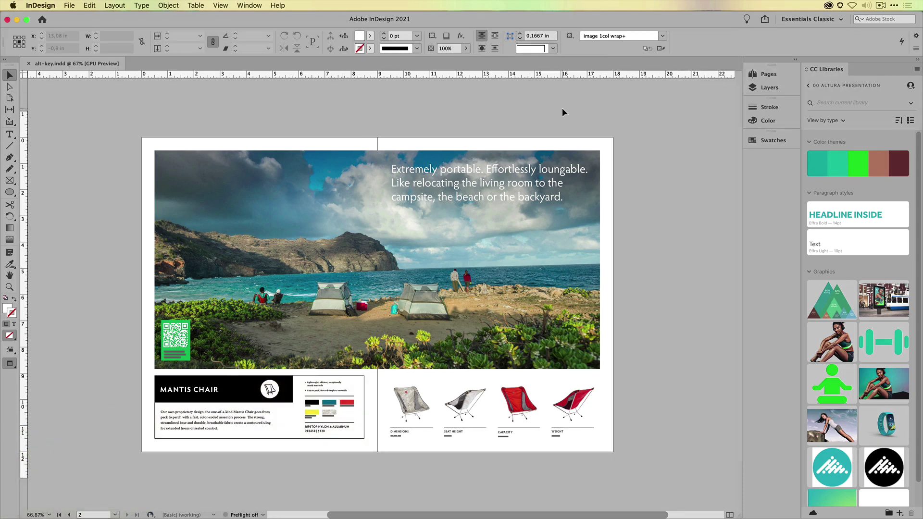
mouse_move(345, 302)
left_mouse_down()
mouse_move(369, 311)
mouse_move(332, 298)
left_mouse_up()
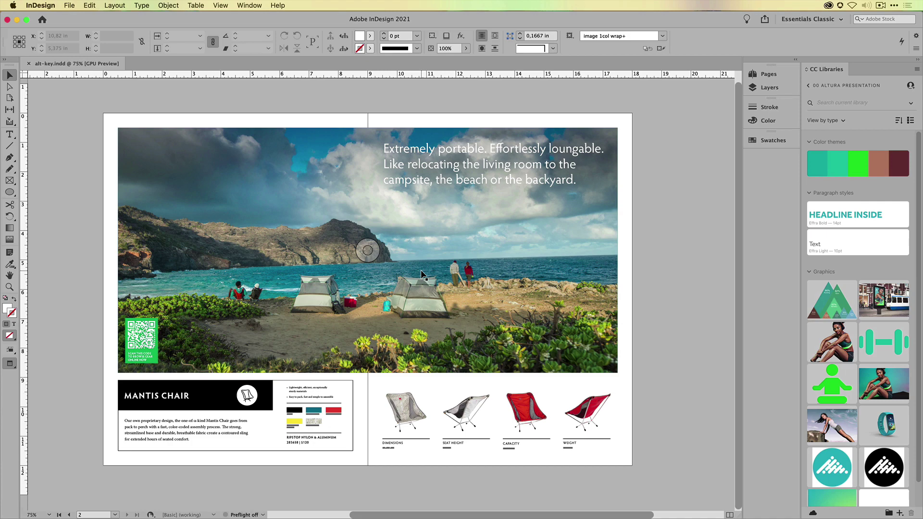
Step: Zoom to 600% on the bullet list and place the cursor in 'Lightweight'
scroll(375, 373, "left", 1)
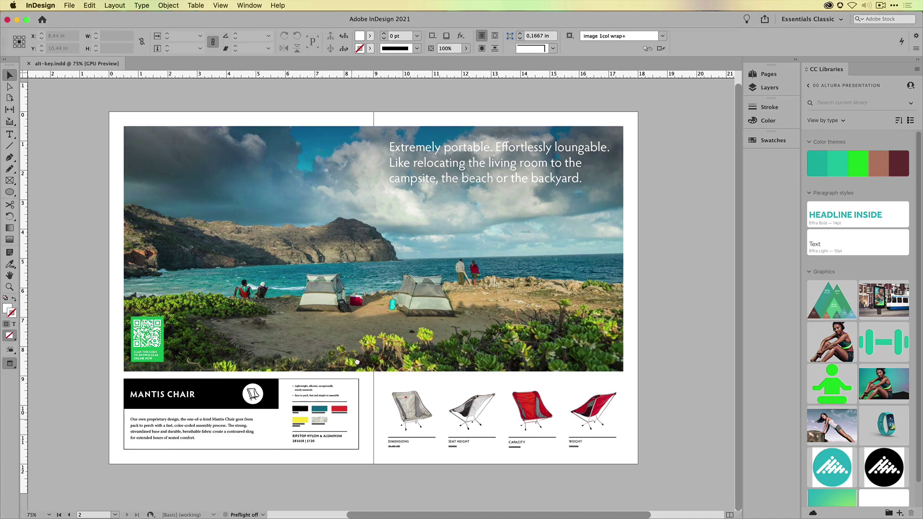
left_click_drag(284, 385, 377, 414)
scroll(377, 414, "up", 10, "alt")
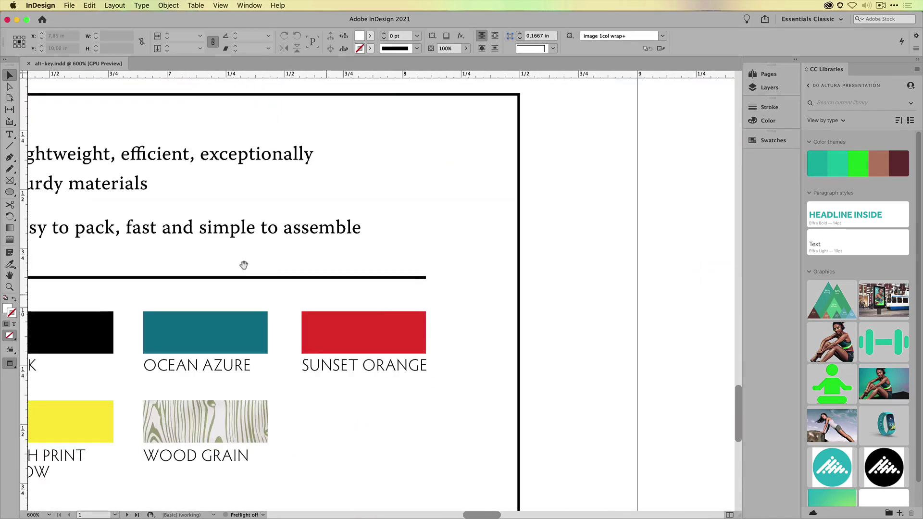
left_click_drag(243, 264, 461, 299)
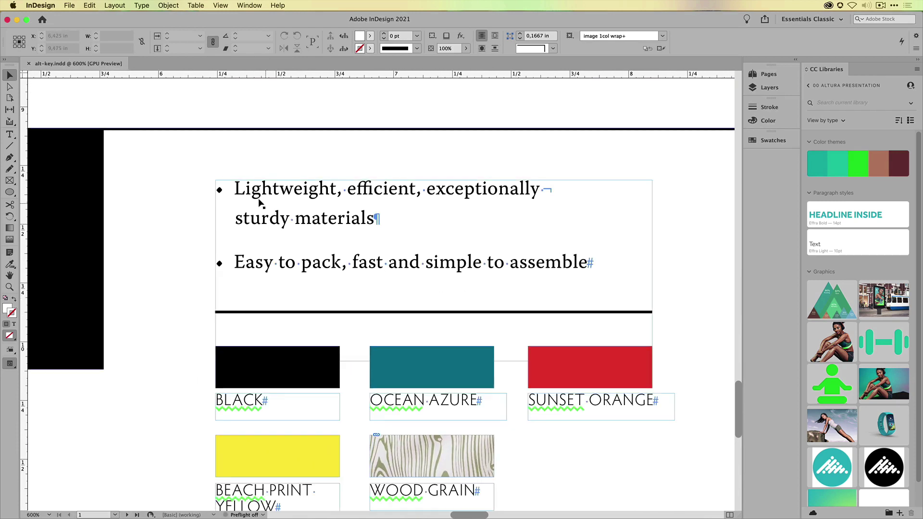
left_click_drag(310, 223, 234, 193)
left_click_drag(369, 263, 255, 200)
left_click(306, 198)
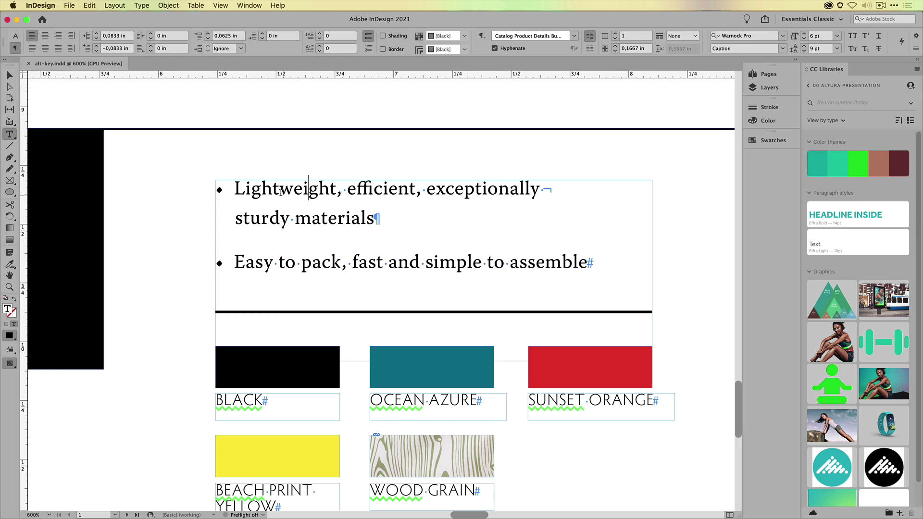
Step: Open Bullets and Numbering from the paragraph Control panel flyout menu
left_click(13, 35)
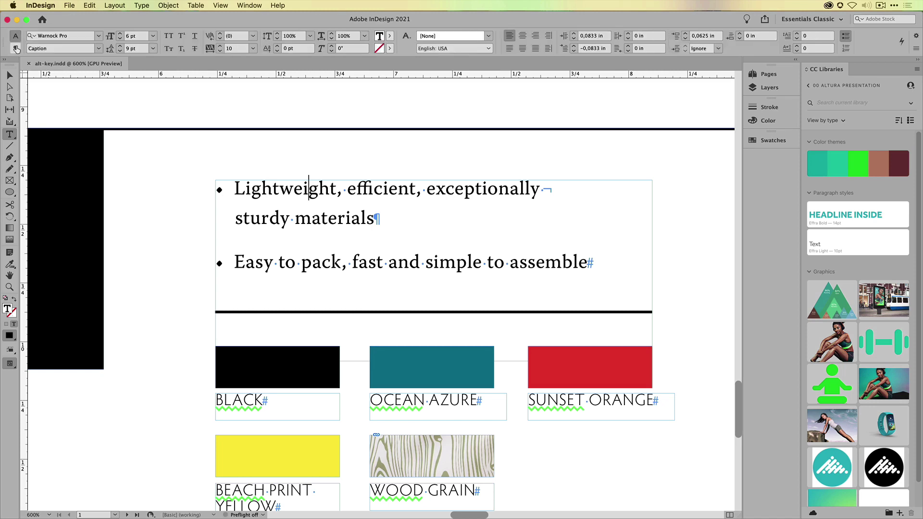
left_click(15, 48)
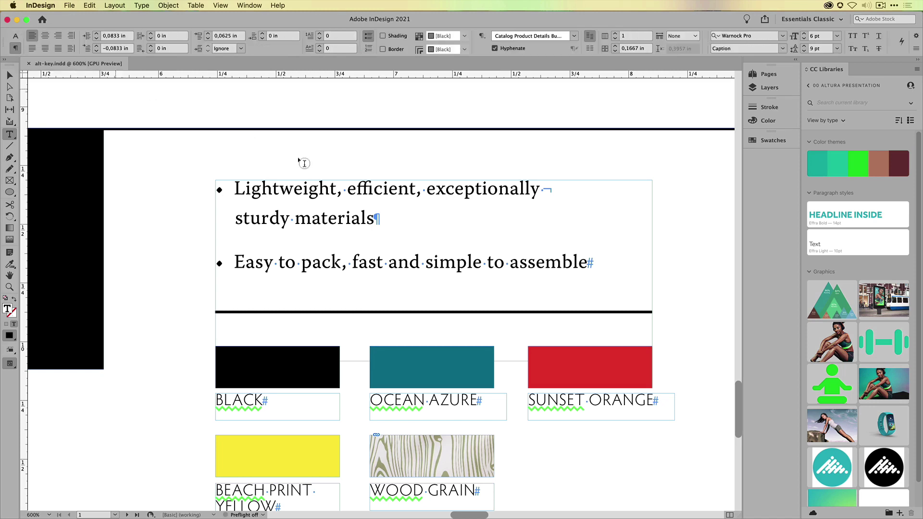
left_click(916, 48)
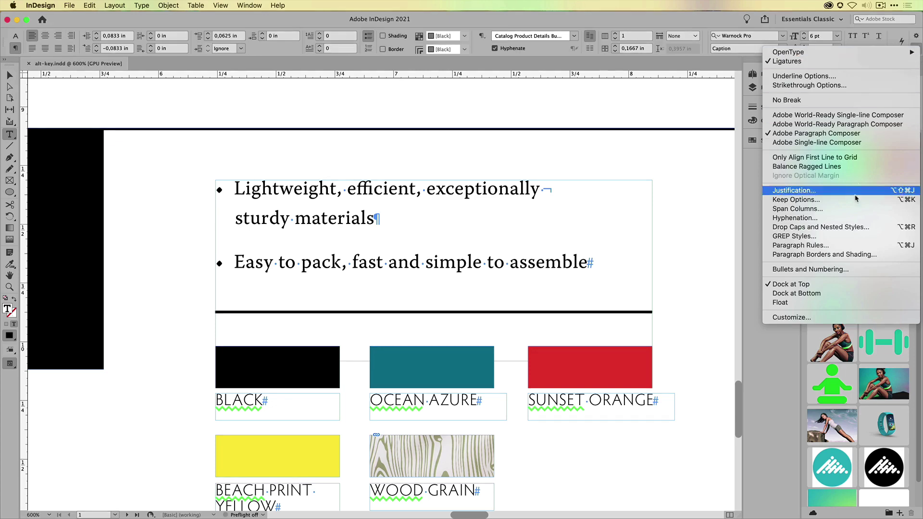
left_click(810, 270)
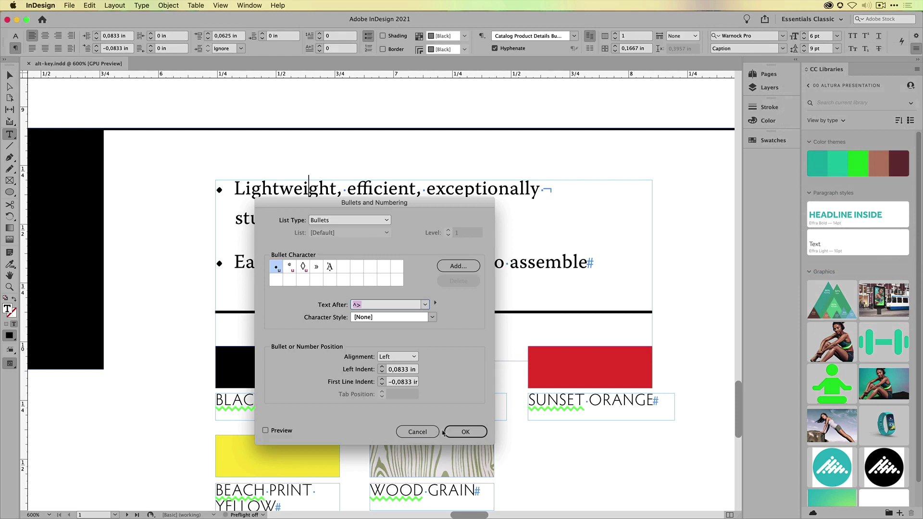
Step: Cancel the dialog, select both bullet paragraphs, and toggle Bulleted List off and on
left_click(425, 437)
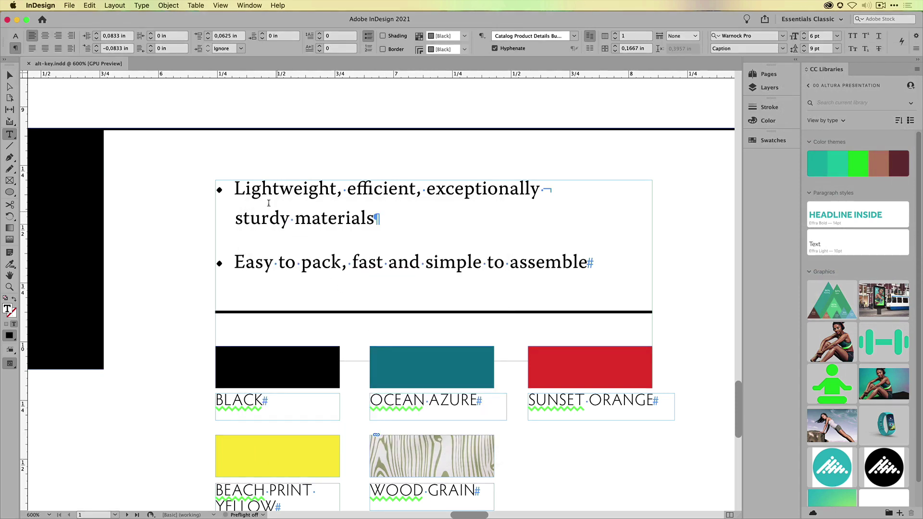
left_click_drag(307, 188, 569, 282)
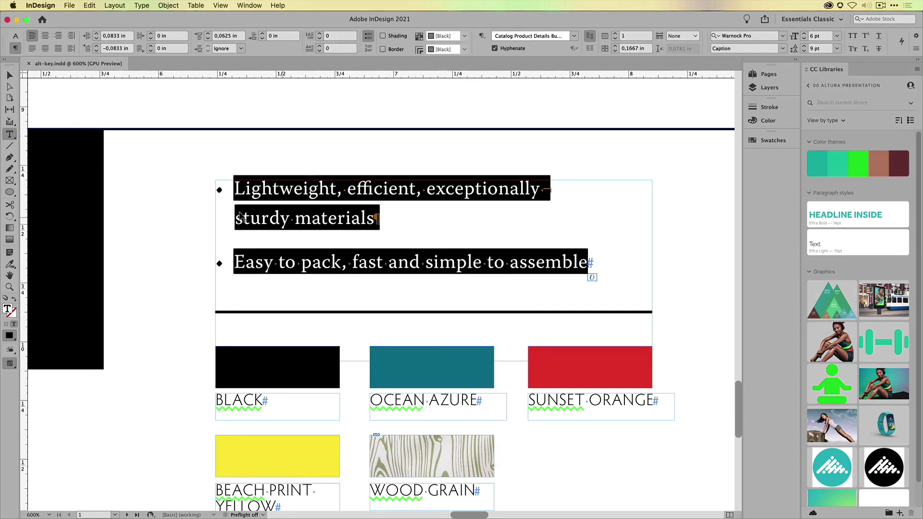
scroll(221, 203, "up", 1)
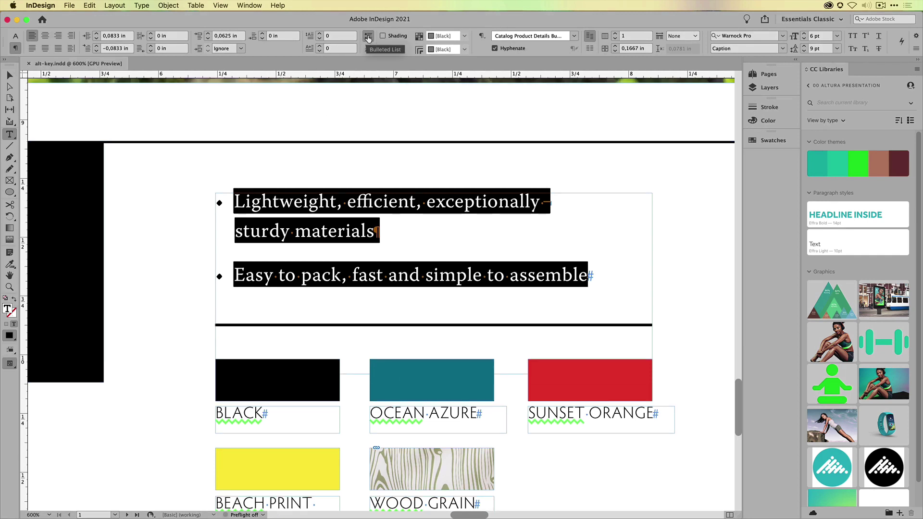
left_click(368, 39)
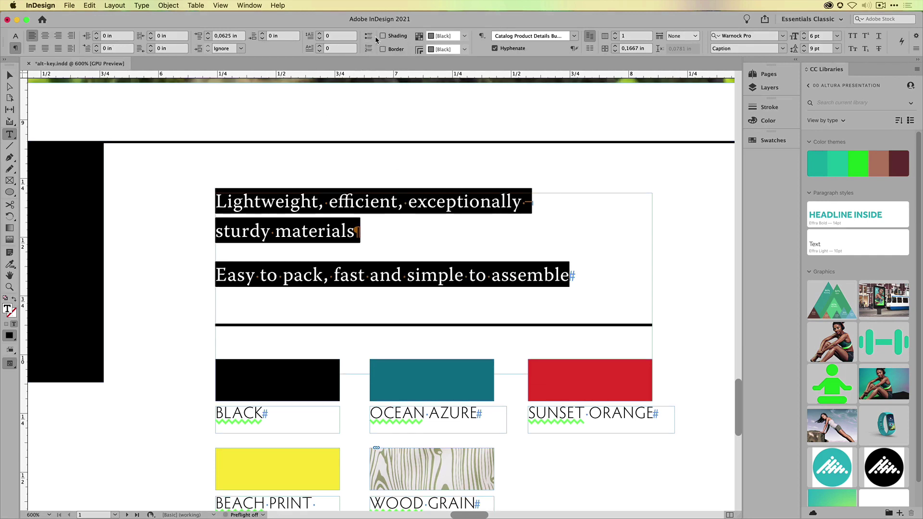
left_click(369, 37)
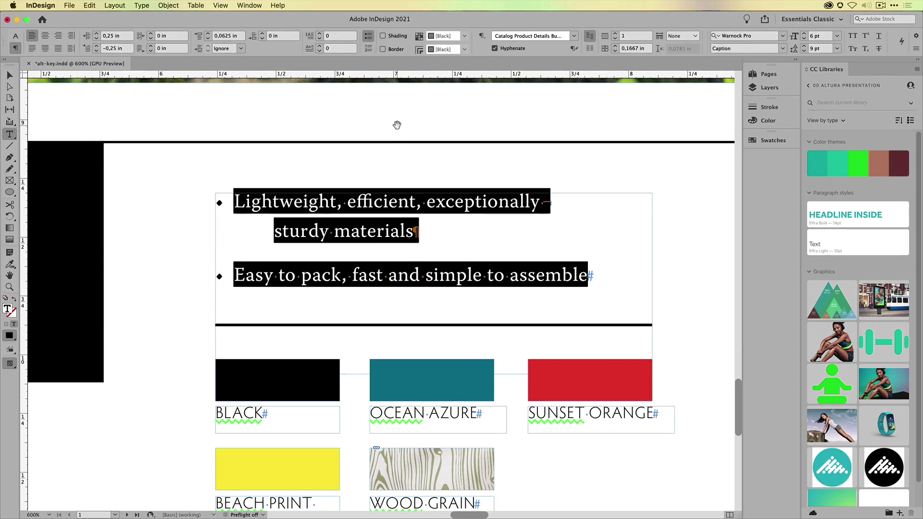
Step: Alt-click Bulleted List and choose the asterisk as the bullet character
left_click(367, 37, "alt")
left_click_drag(373, 192, 468, 130)
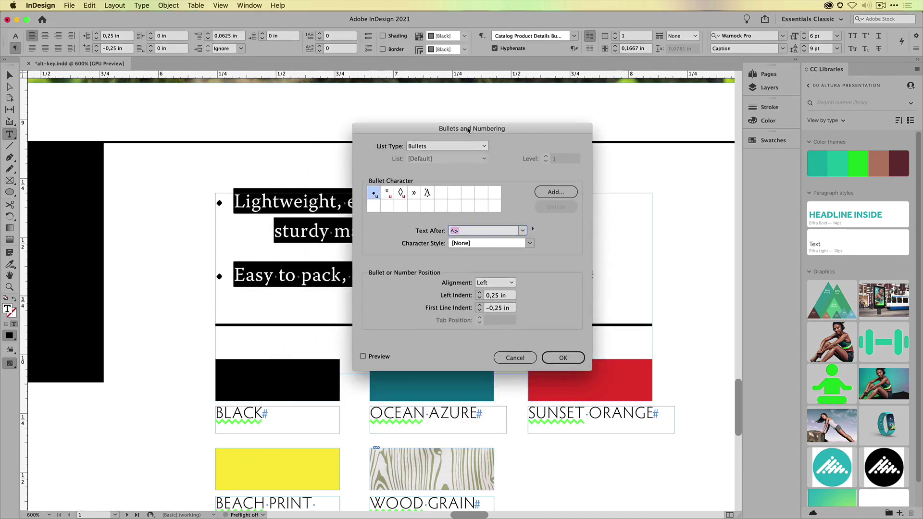
left_click(387, 194)
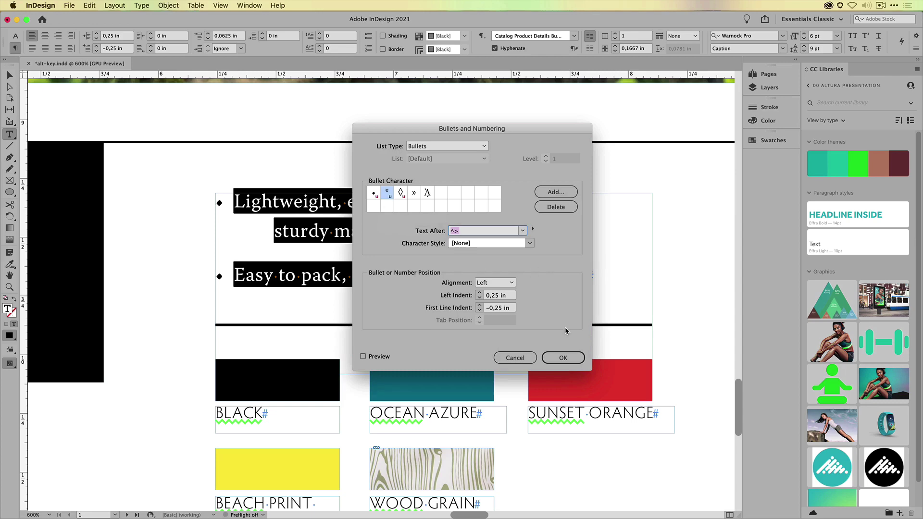
left_click(563, 358)
left_click(341, 224)
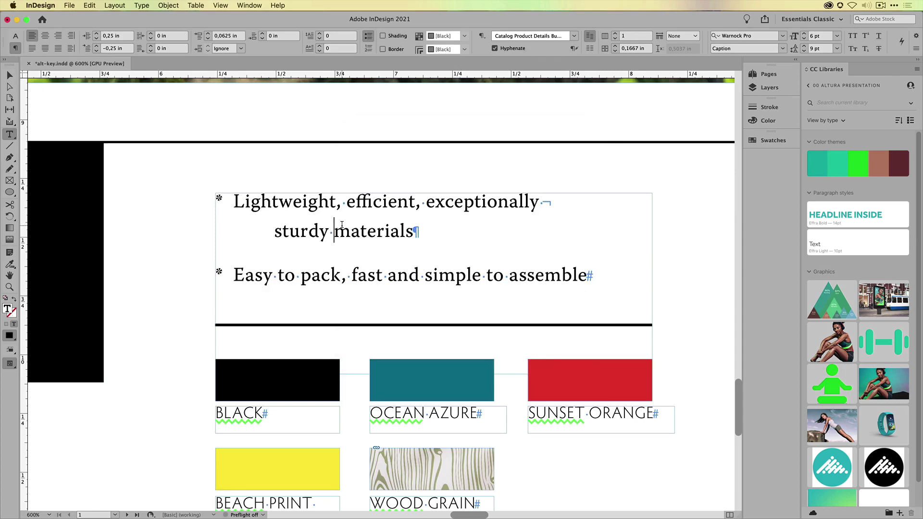
Step: Zoom out to the Mantis Chair description and select from 'color-coded' to the paragraph end
left_click(9, 75)
left_click(429, 245, "alt+super")
left_click(430, 244, "alt+super")
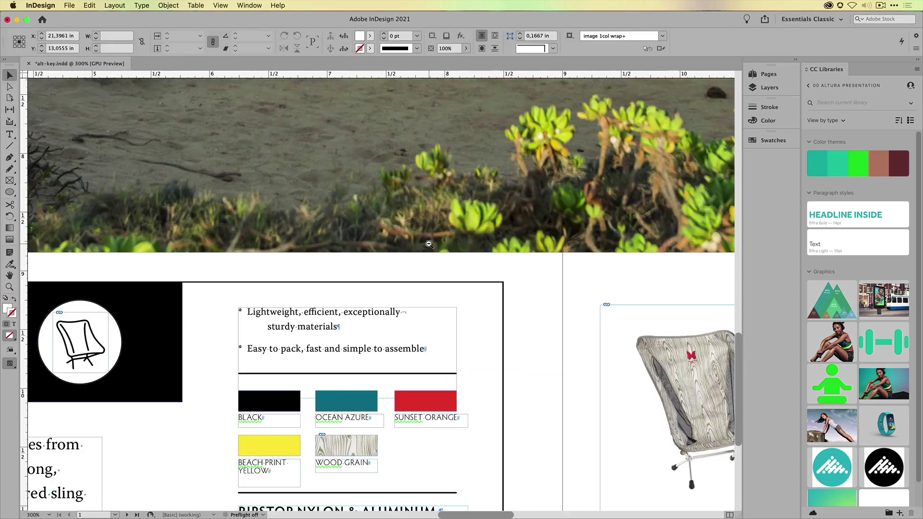
left_click(429, 244, "alt+super")
left_click_drag(235, 410, 511, 204)
left_click_drag(308, 313, 390, 300)
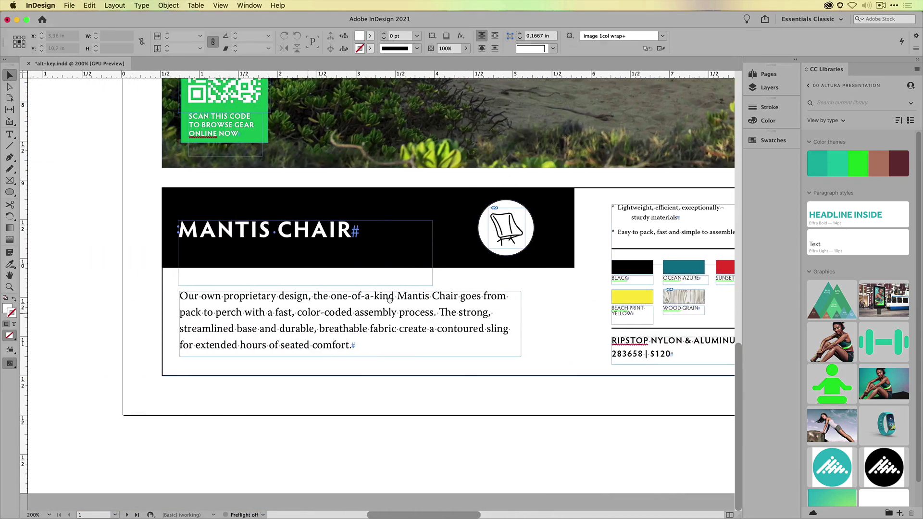
double_click(354, 345)
left_click_drag(375, 344, 166, 285)
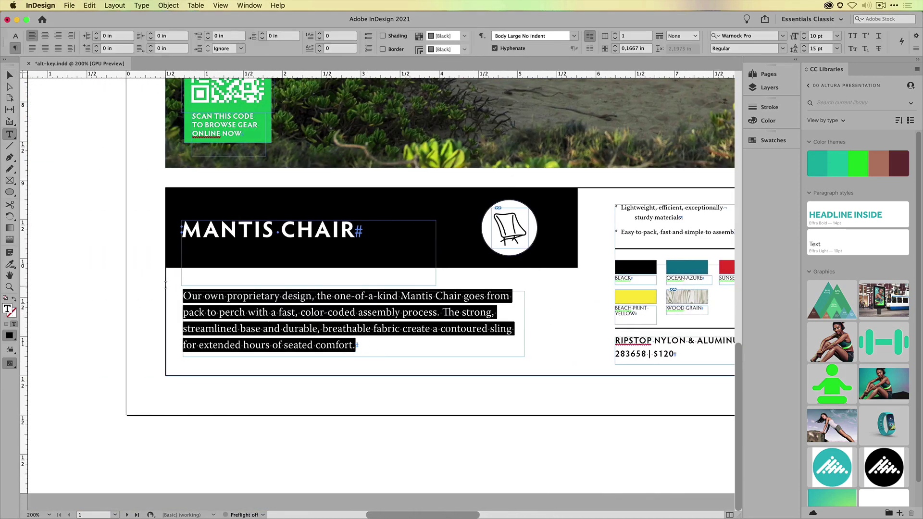
left_click(330, 312)
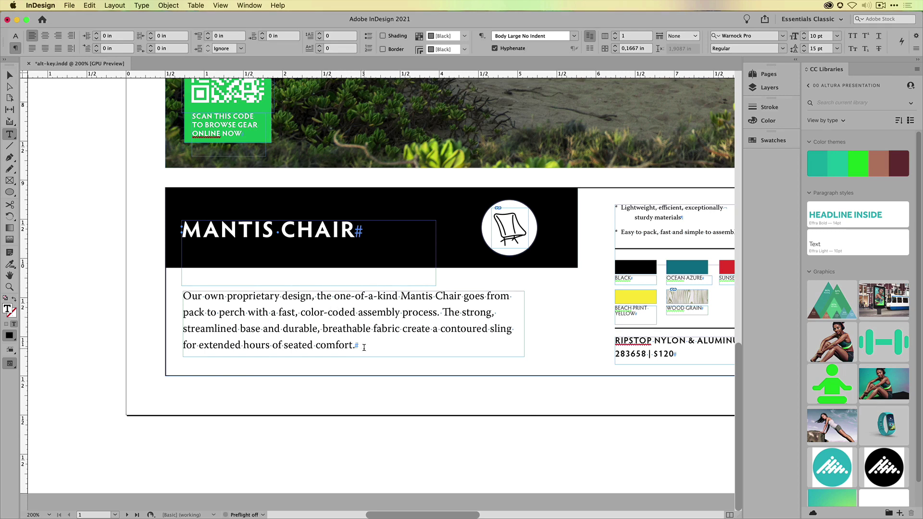
left_click_drag(358, 345, 311, 312)
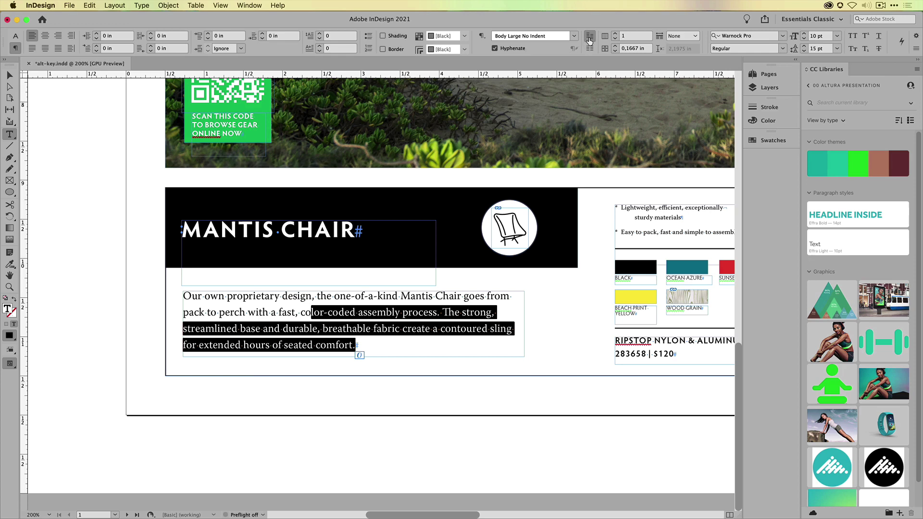
left_click(15, 36)
left_click_drag(140, 49, 125, 50)
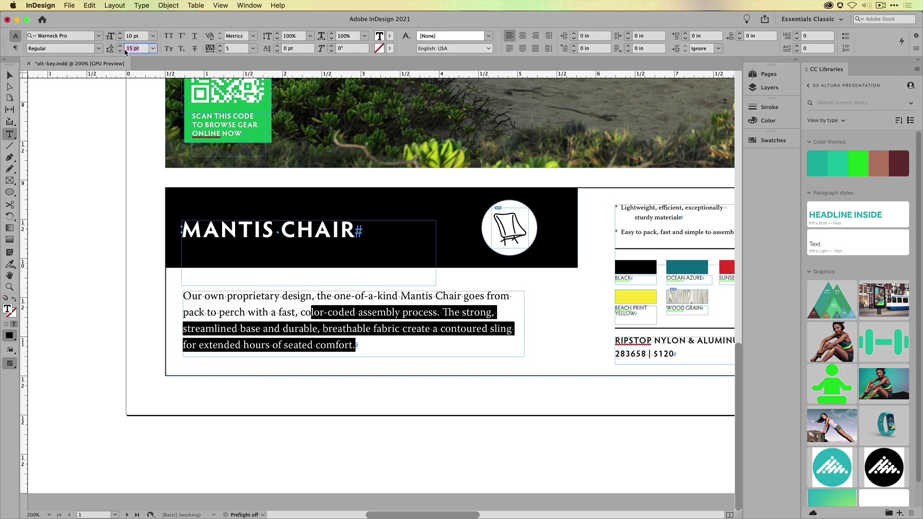
left_click(240, 298)
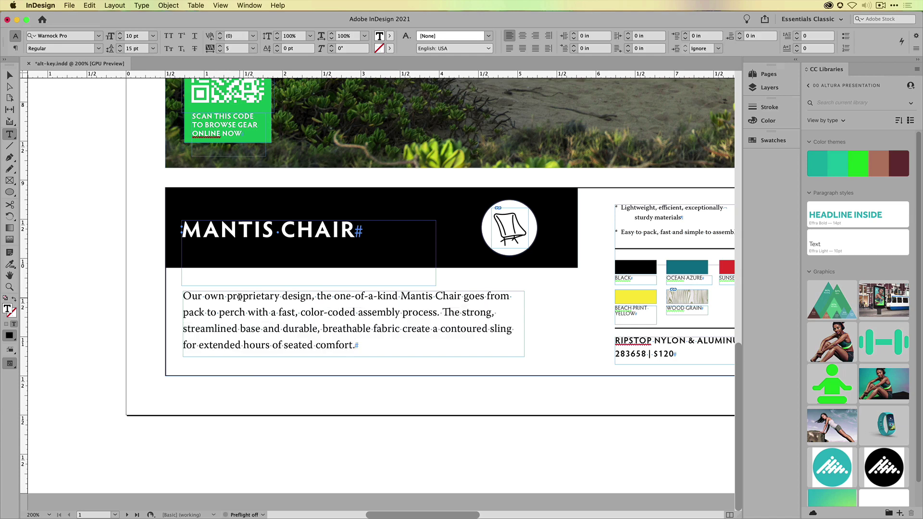
left_click(42, 6)
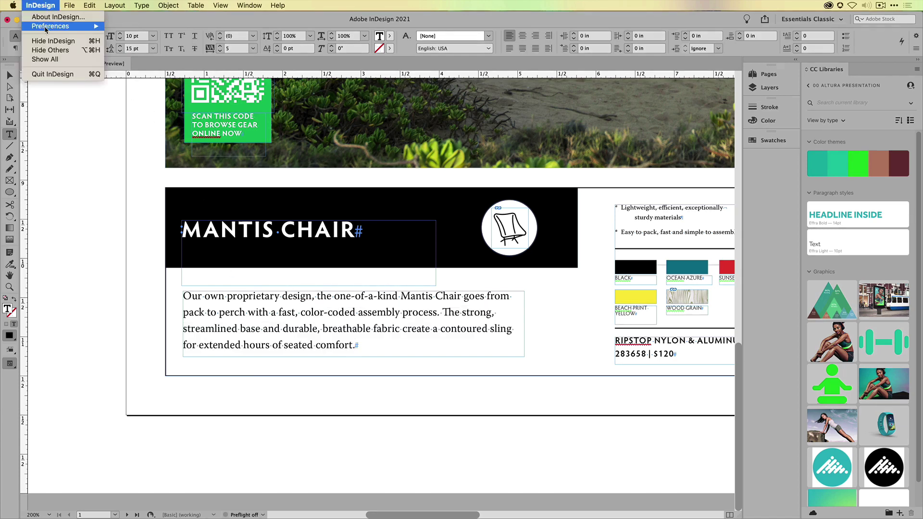
mouse_move(48, 27)
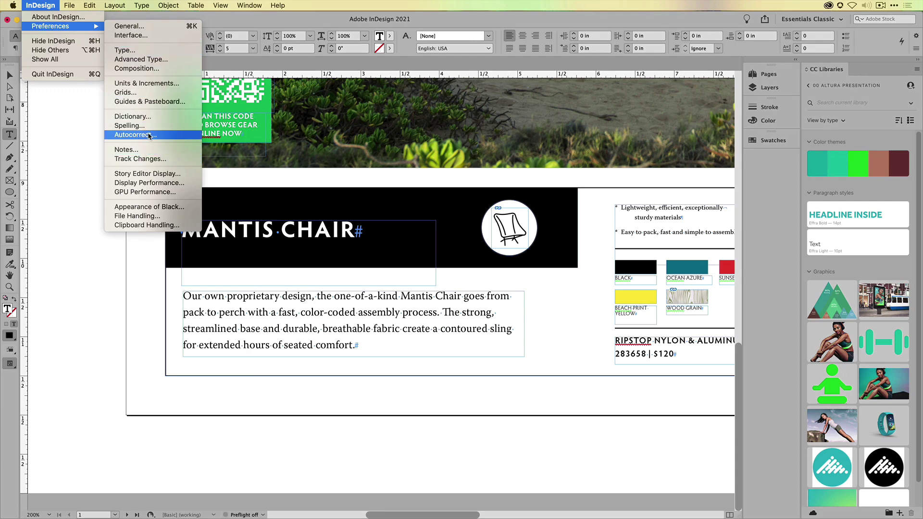
left_click(357, 313)
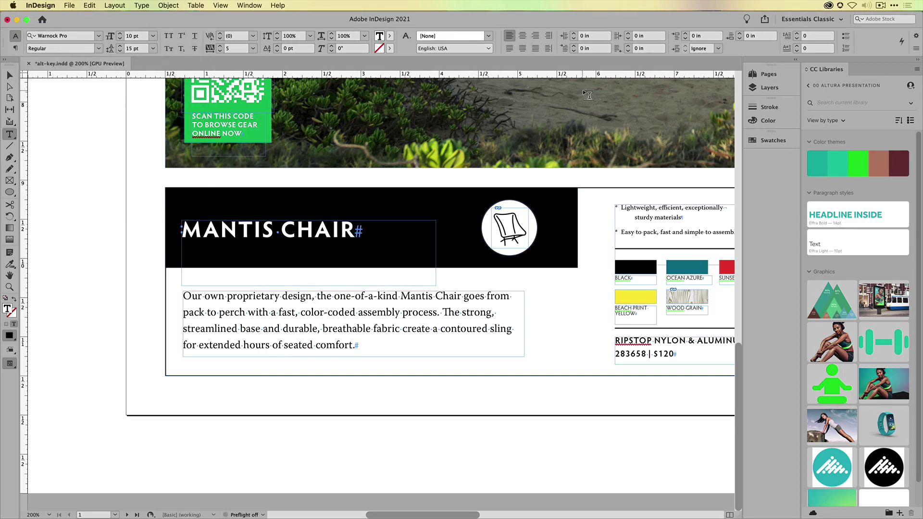
left_click(14, 48)
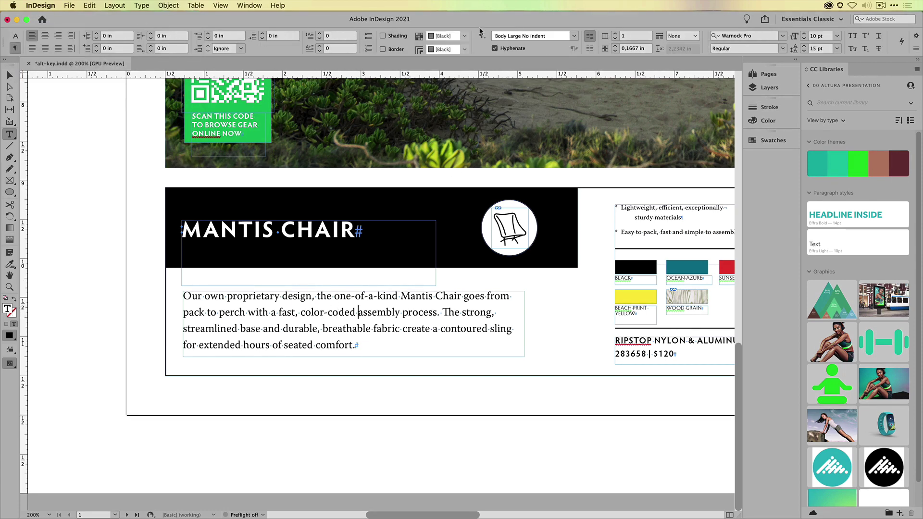
left_click(589, 37)
left_click(589, 37, "alt")
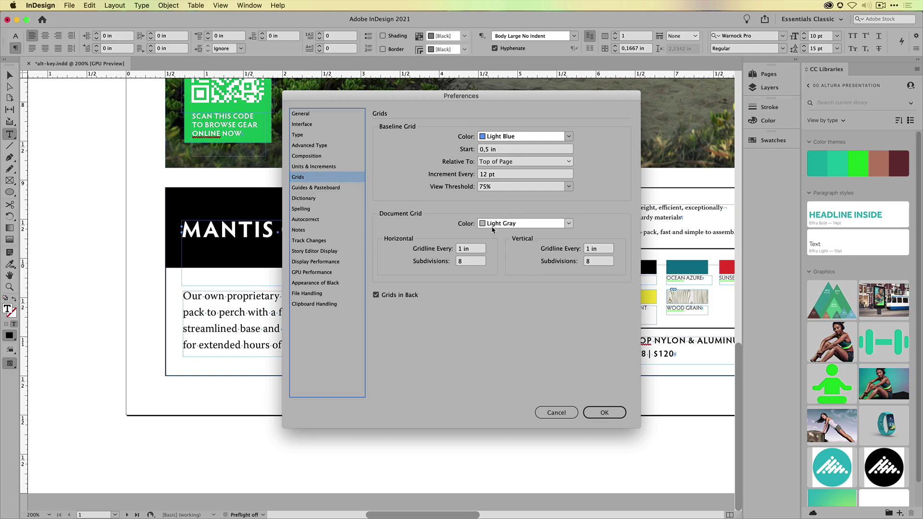
left_click(500, 176)
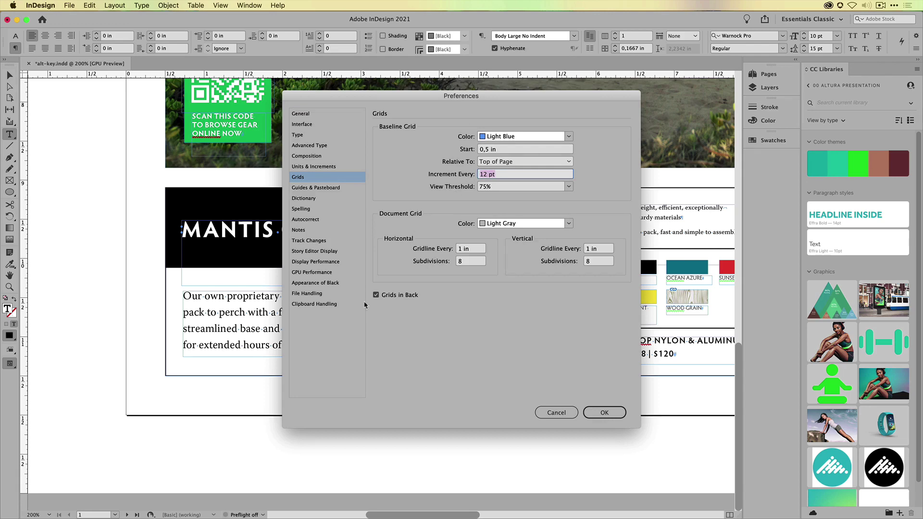
left_click(555, 412)
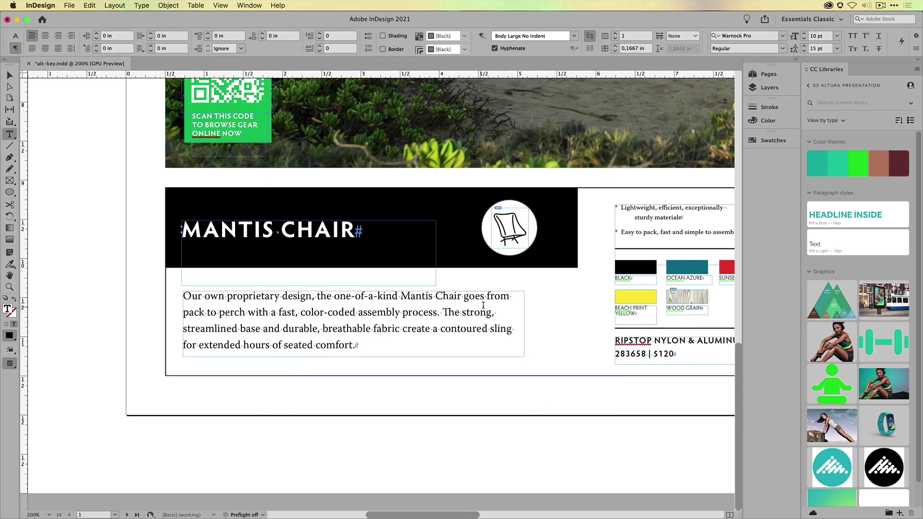
scroll(483, 305, "right", 2)
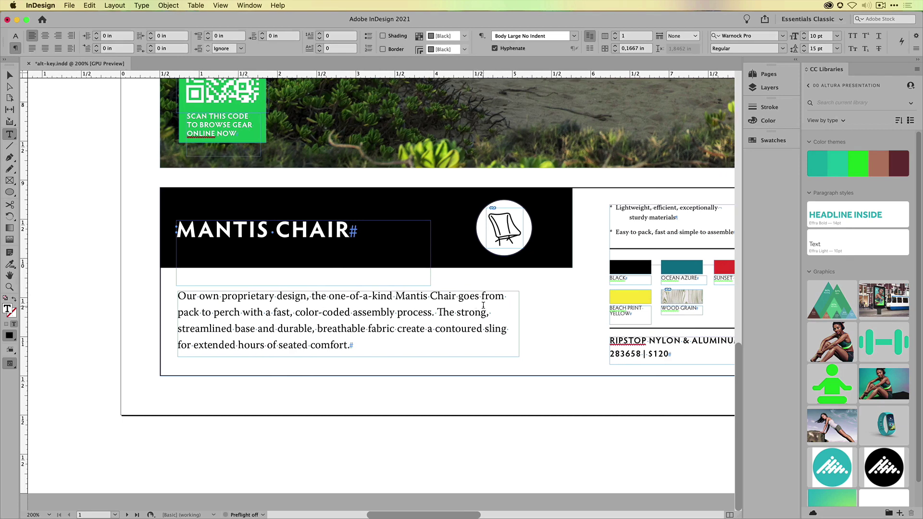
left_click(9, 77)
key("super+shift+a")
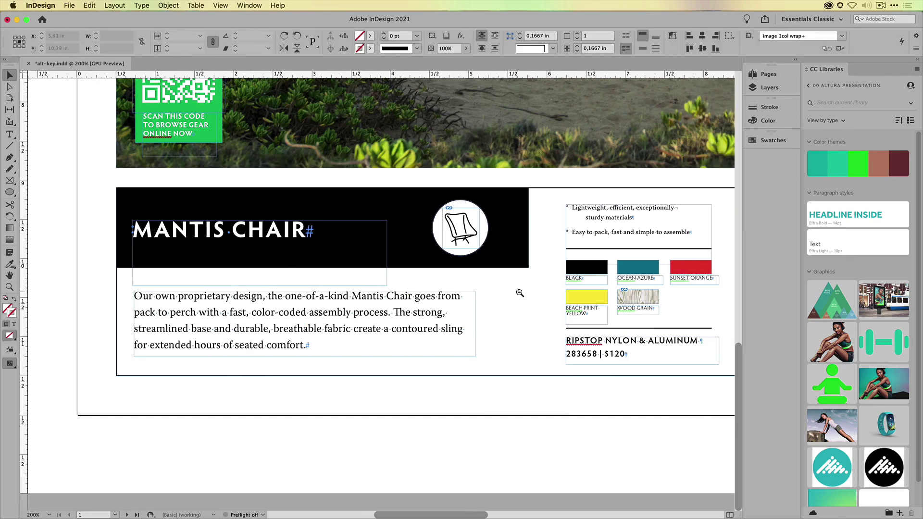
left_click(519, 293, "alt+super")
left_click(519, 293, "alt+super")
left_click(519, 293, "alt+super")
left_click_drag(420, 222, 412, 222)
scroll(412, 222, "left", 4)
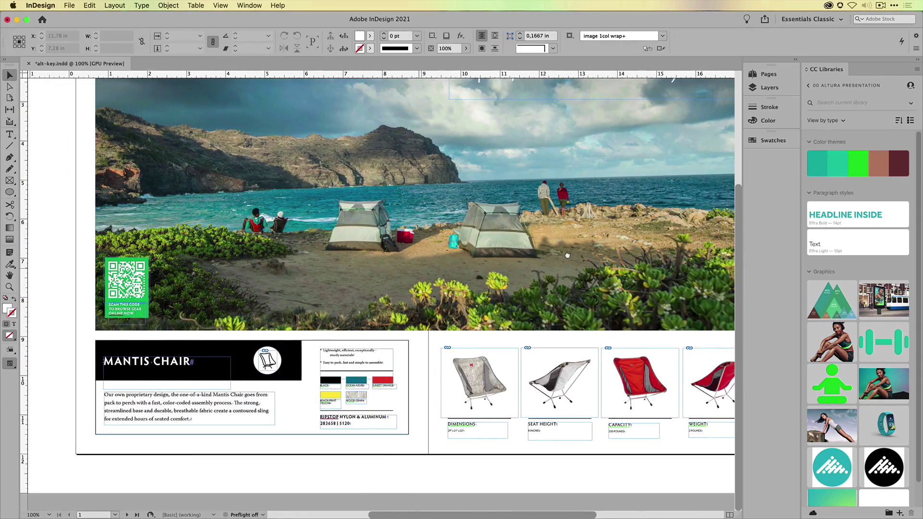
left_click(214, 322, "super")
left_click(214, 323, "super")
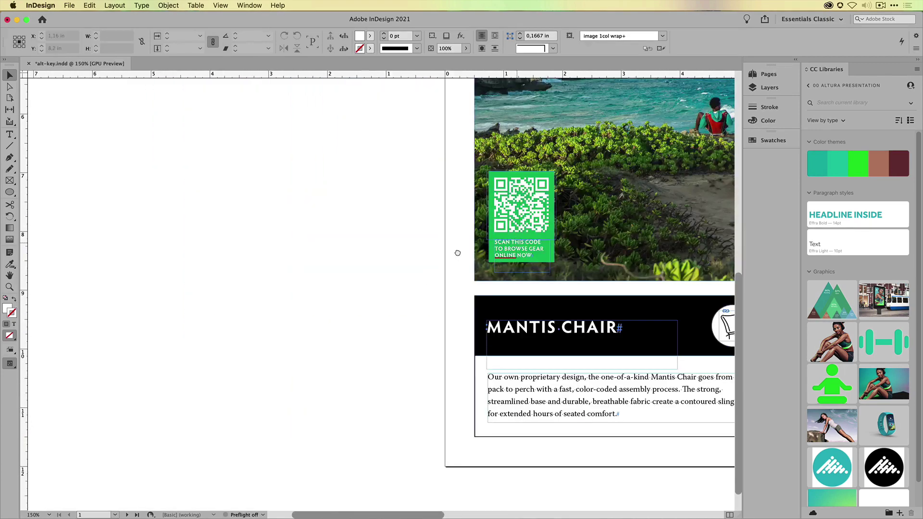
left_click_drag(457, 251, 202, 260)
left_click(297, 258)
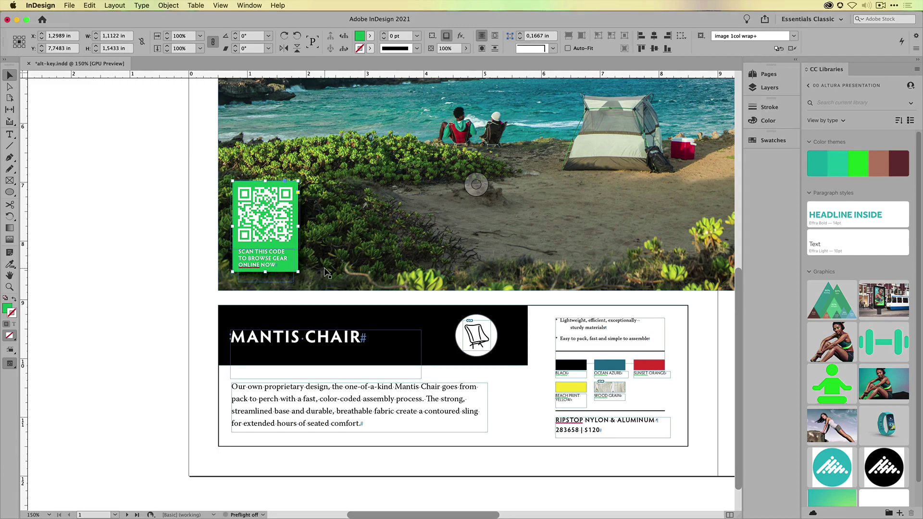
left_click(445, 39, "alt")
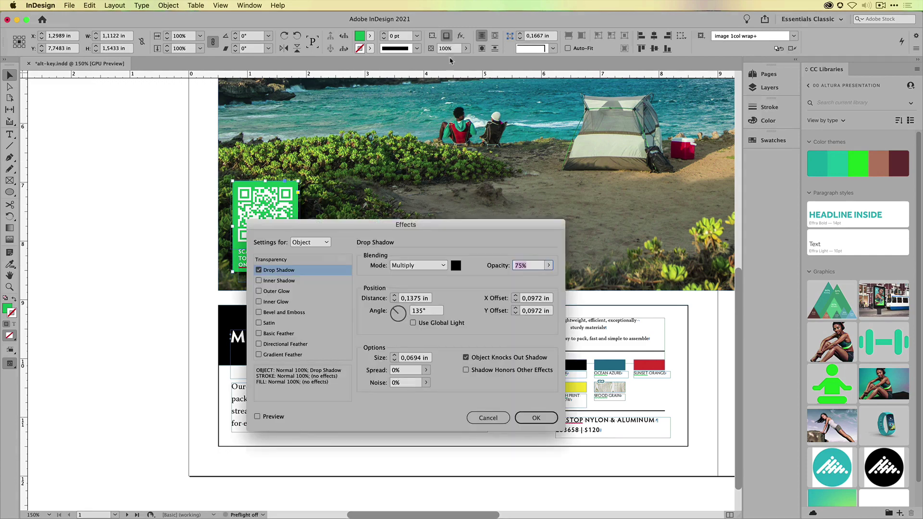
left_click_drag(389, 228, 501, 139)
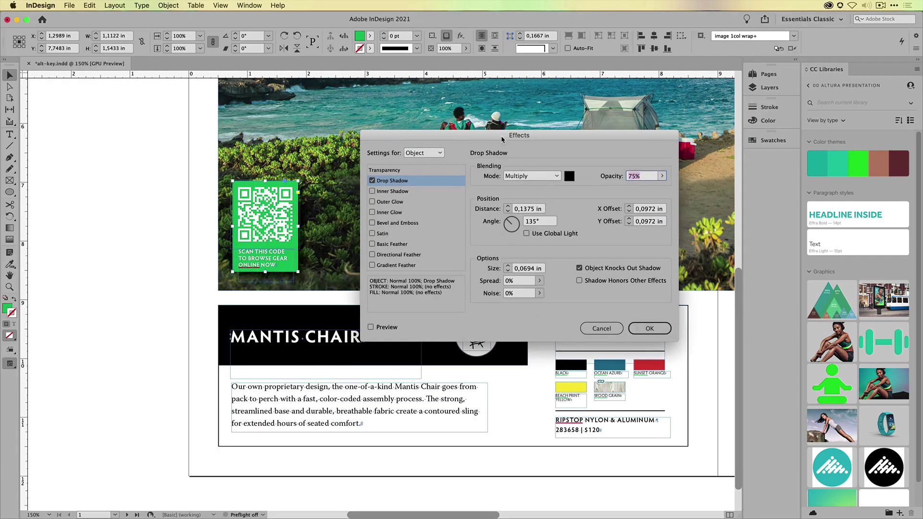
left_click(593, 329)
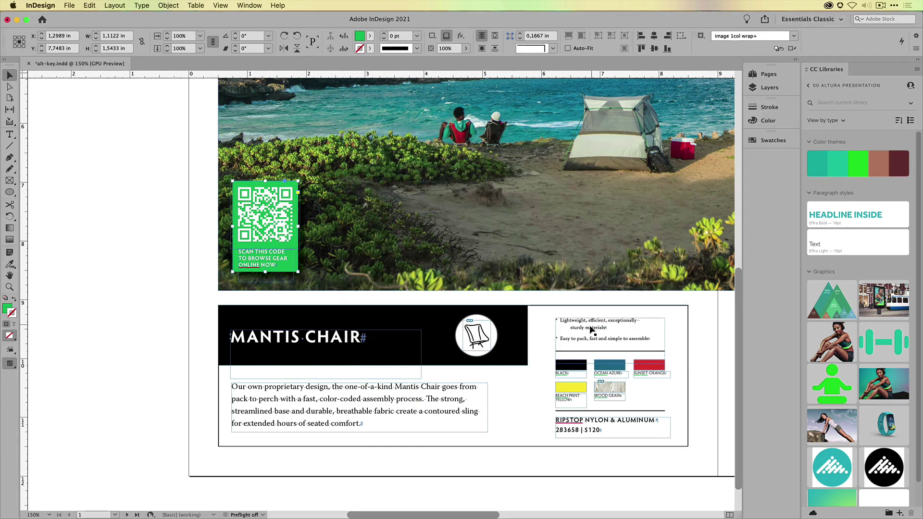
left_click(482, 480)
left_click_drag(630, 438, 488, 432)
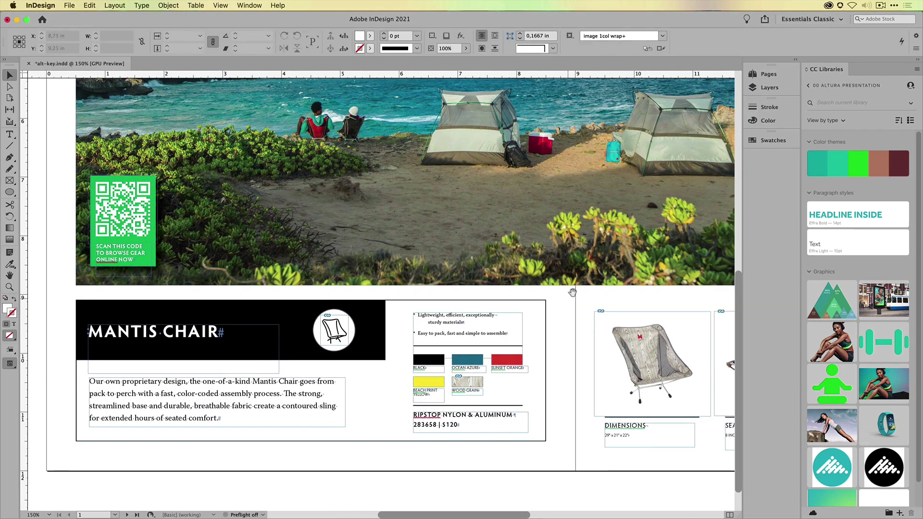
left_click_drag(637, 440, 856, 457)
left_click_drag(641, 422, 334, 224)
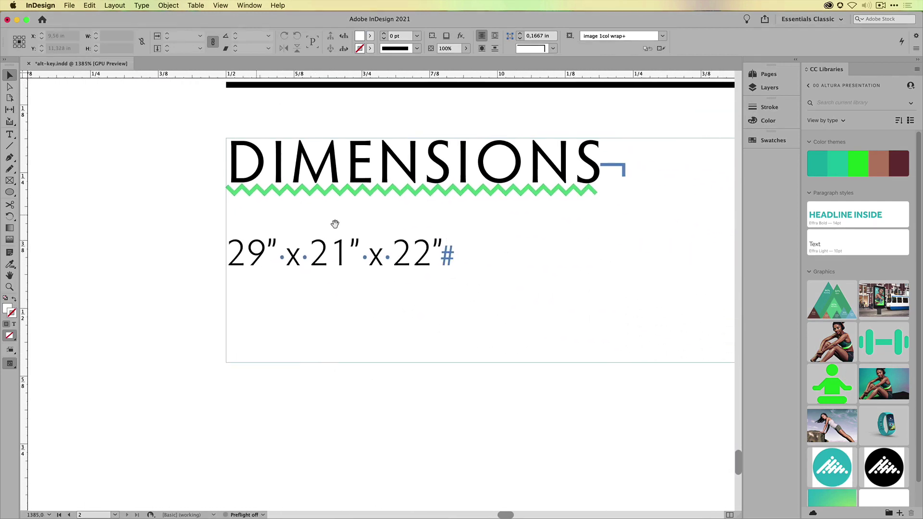
double_click(465, 245)
left_click_drag(451, 249, 432, 251)
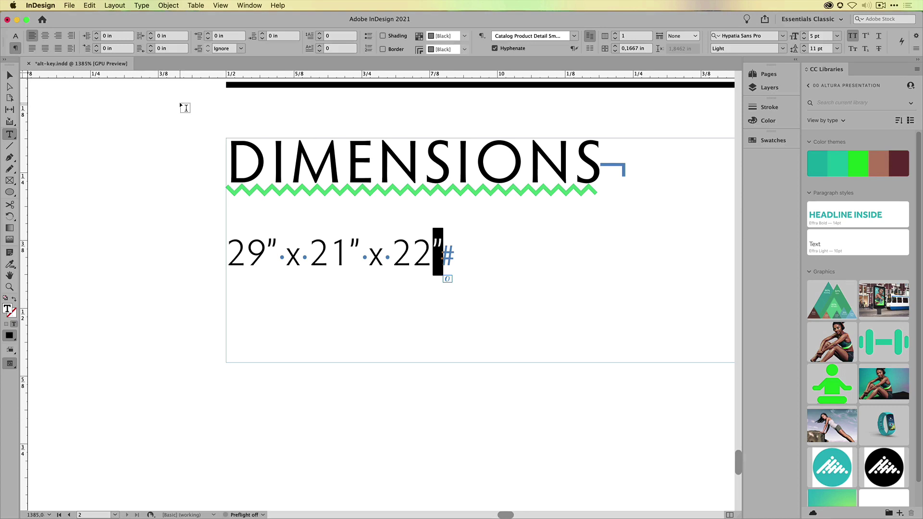
left_click(15, 36)
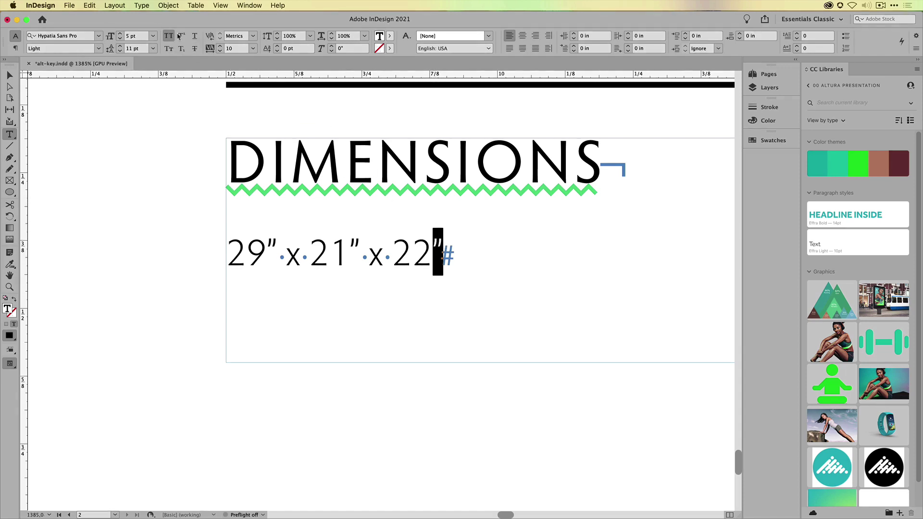
key("super+k")
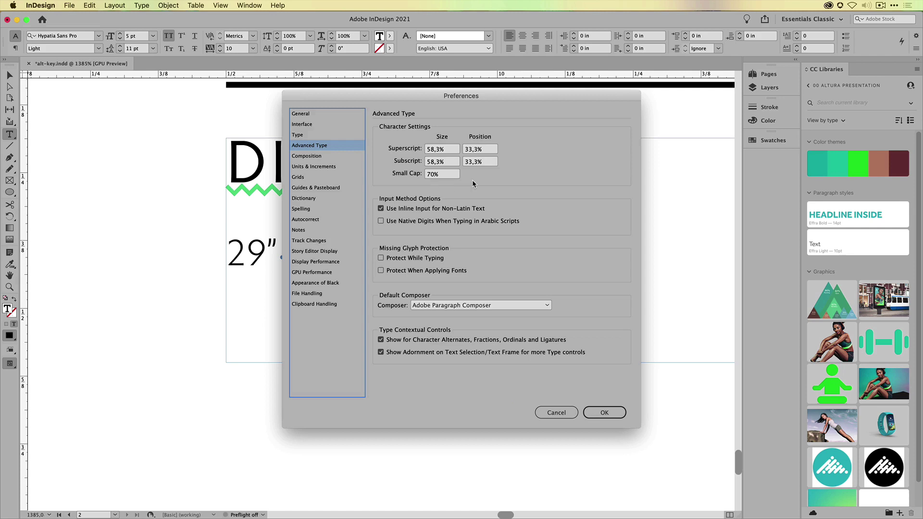
key("Escape")
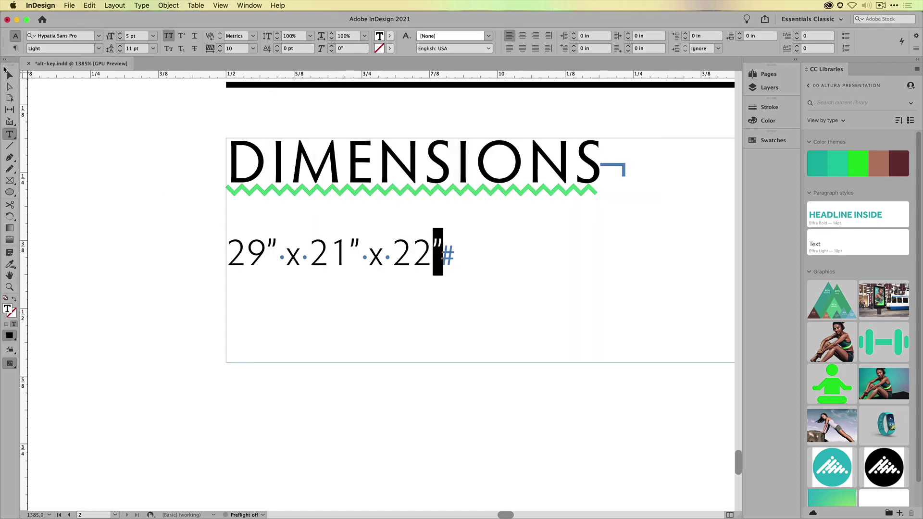
left_click(10, 76)
left_click(117, 147)
left_click(604, 282, "alt+super")
left_click(604, 282, "alt+super")
left_click(603, 282, "alt+super")
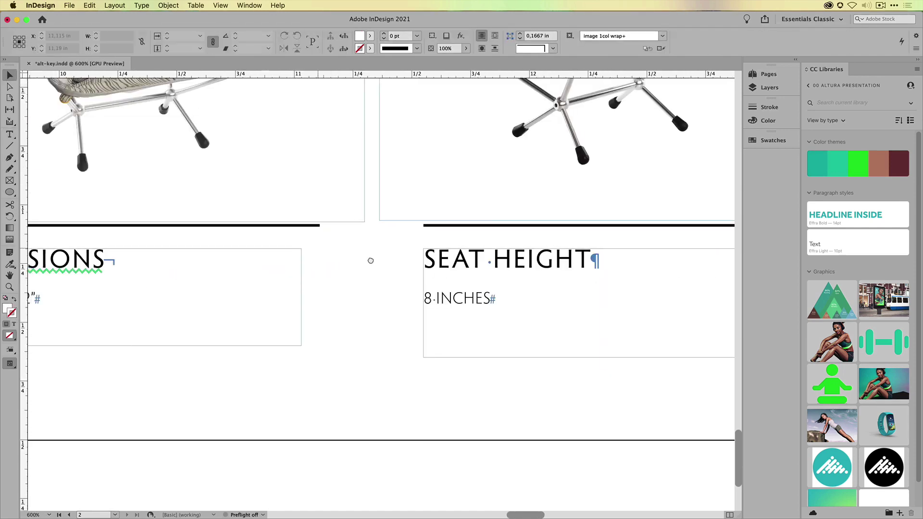
left_click_drag(371, 261, 600, 278)
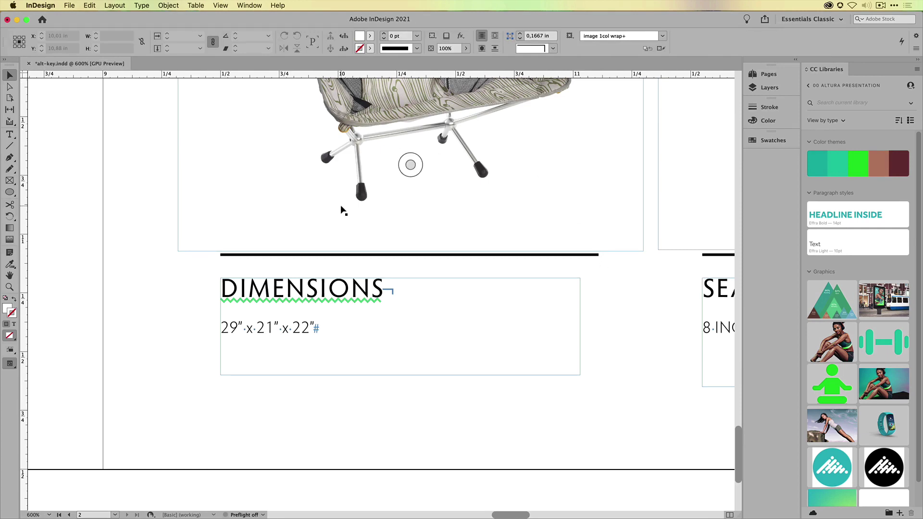
left_click(379, 240, "alt+super")
left_click(379, 240, "alt+super")
left_click(378, 240, "alt+super")
left_click_drag(223, 233, 442, 215)
left_click(437, 213, "alt+super")
left_click(437, 212, "alt+super")
left_click_drag(544, 286, 481, 244)
left_click(480, 244, "alt+super")
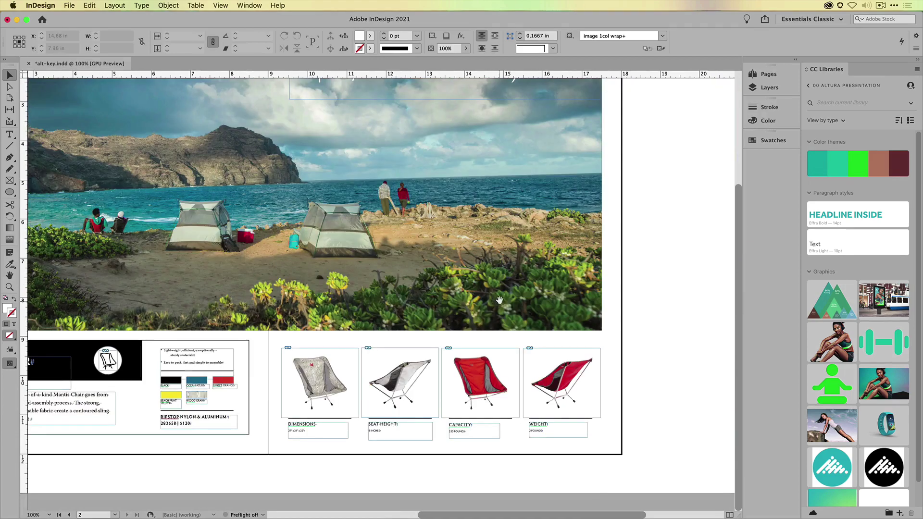
left_click_drag(500, 300, 474, 299)
left_click(281, 355)
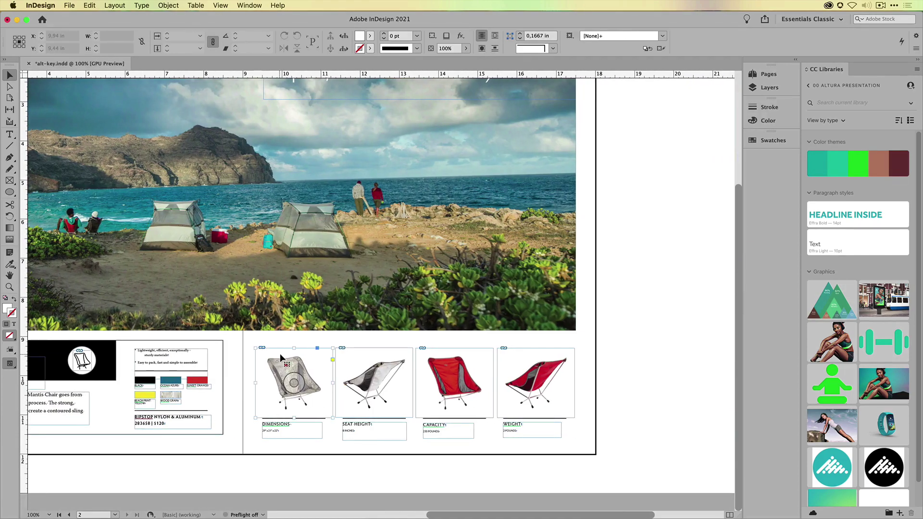
left_click(344, 399)
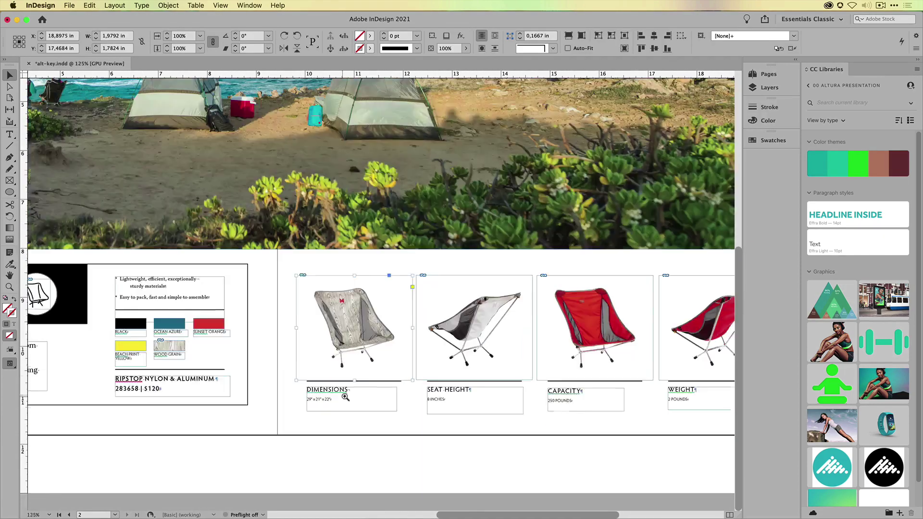
left_click(345, 397)
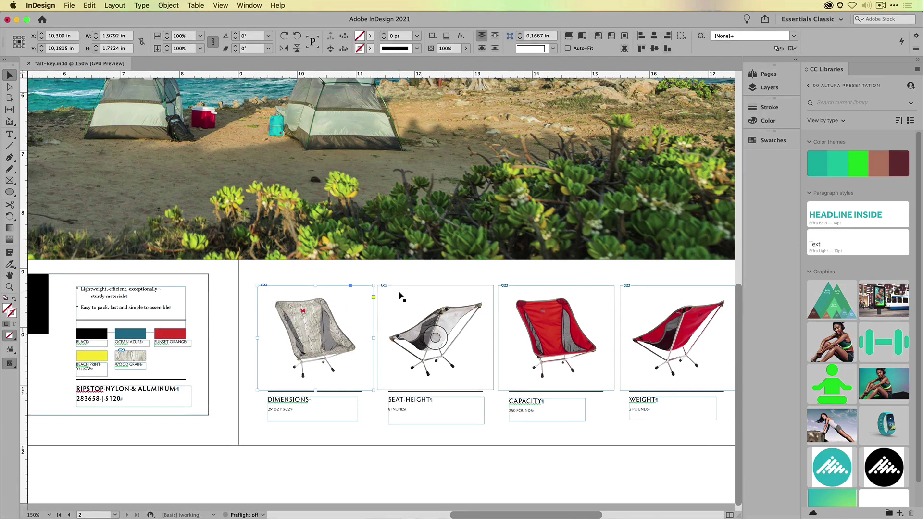
left_click(264, 285)
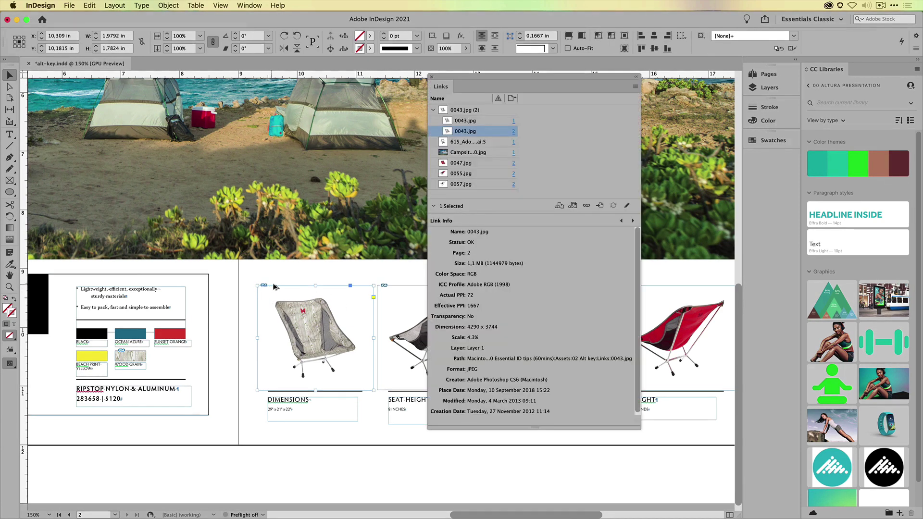
left_click_drag(478, 79, 555, 77)
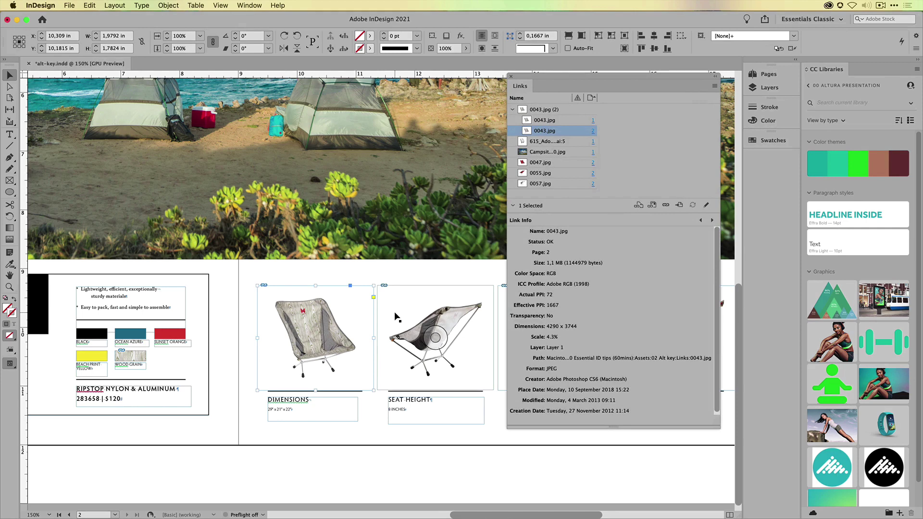
left_click(510, 76)
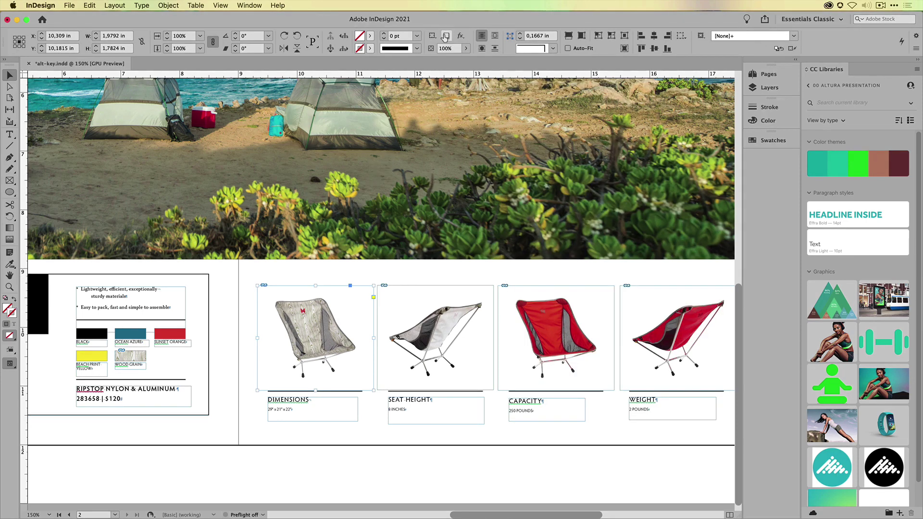
left_click(491, 50, "alt")
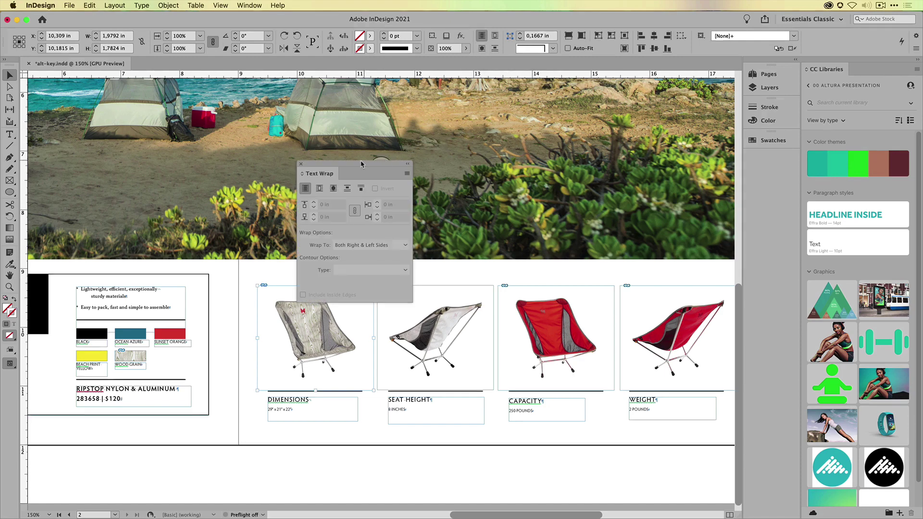
left_click_drag(400, 157, 548, 134)
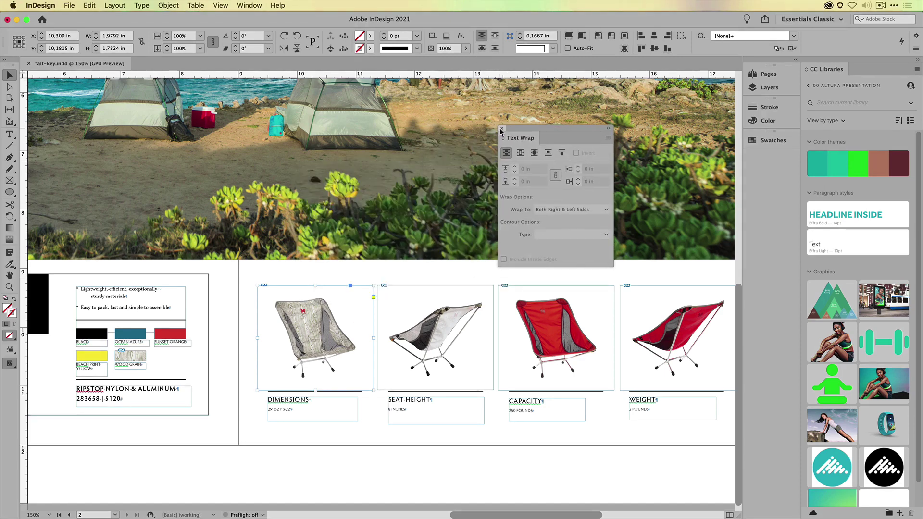
left_click(501, 128)
key("super+minus")
left_click_drag(192, 310, 480, 344)
left_click(403, 360, "super")
Step: Zoom to 300% on the swatches and Alt-drag a duplicate of the WOOD GRAIN frame
left_click(469, 332, "super")
left_click(467, 331, "super")
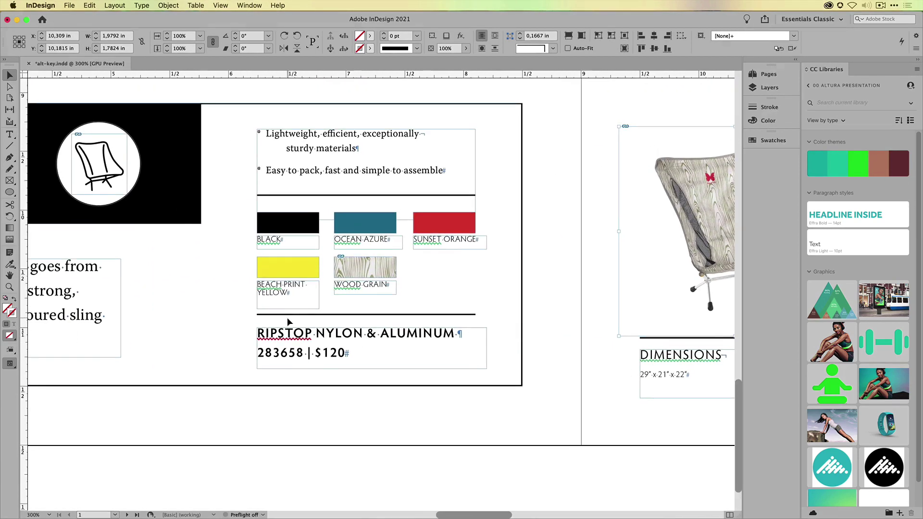
left_click(367, 273)
double_click(260, 337)
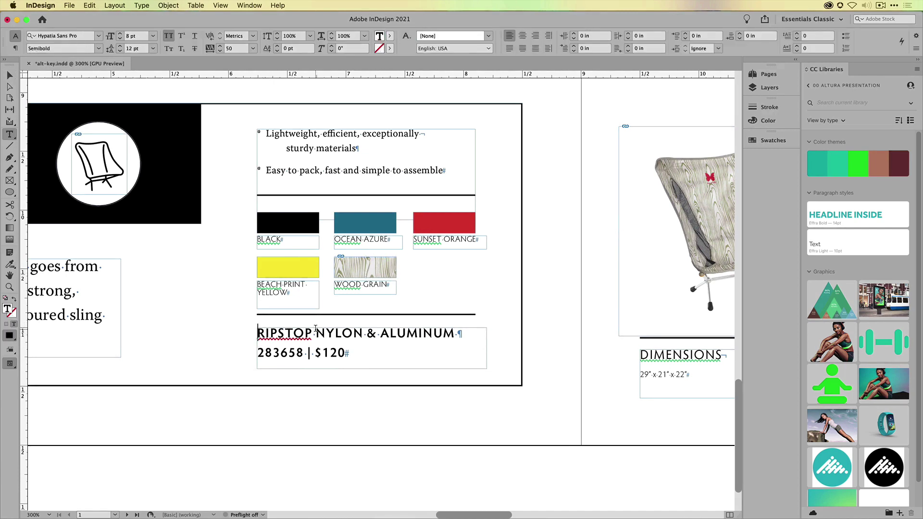
left_click(10, 76)
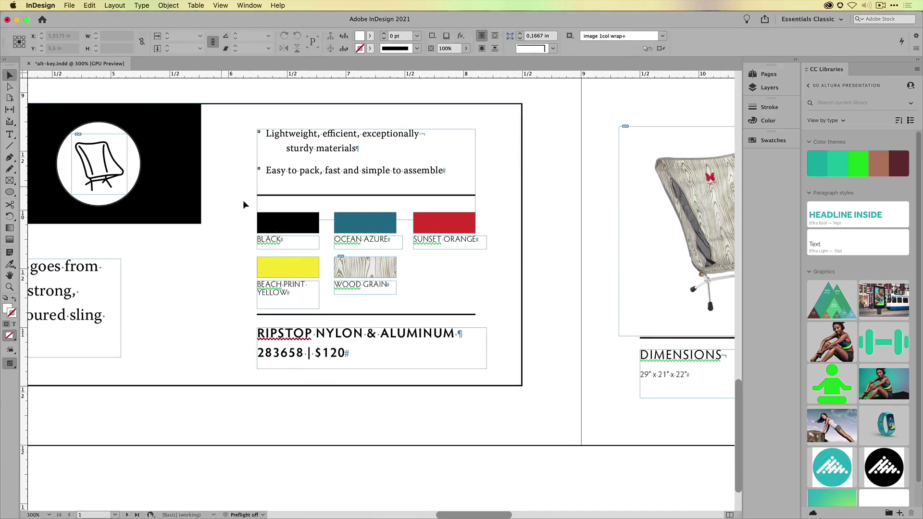
left_click_drag(382, 273, 383, 295)
Step: Cut the duplicate wood-grain frame and paste it inline before RIPSTOP
key("super+x")
double_click(258, 333)
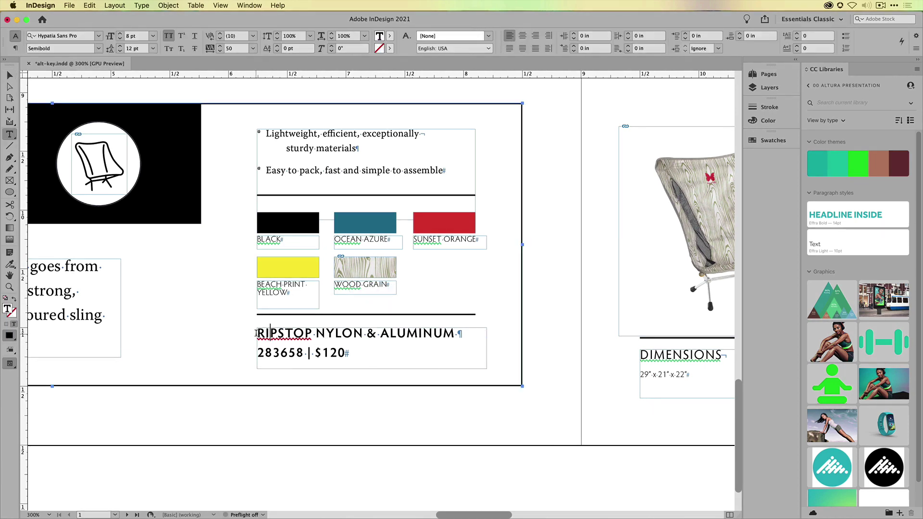
key("super+v")
key("Escape")
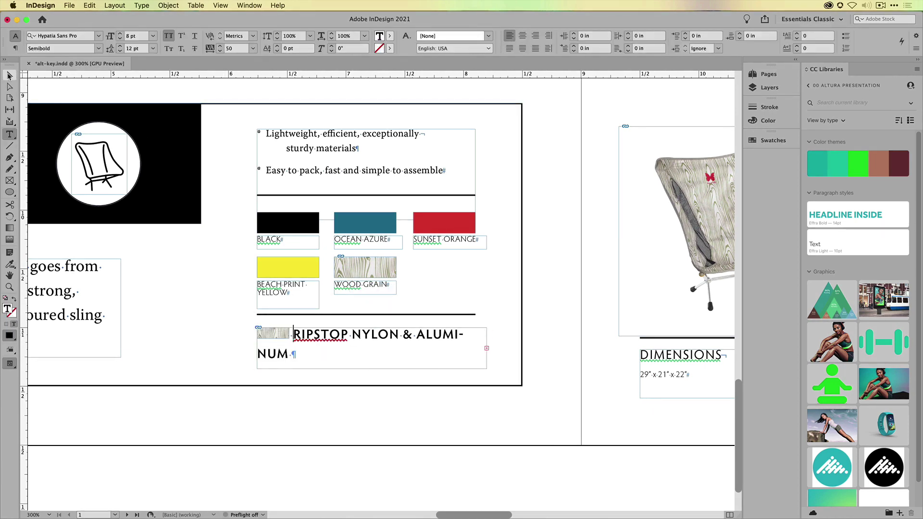
Step: Review the inline graphic's anchored object options without changes, then return to 125% zoom
left_click(284, 332)
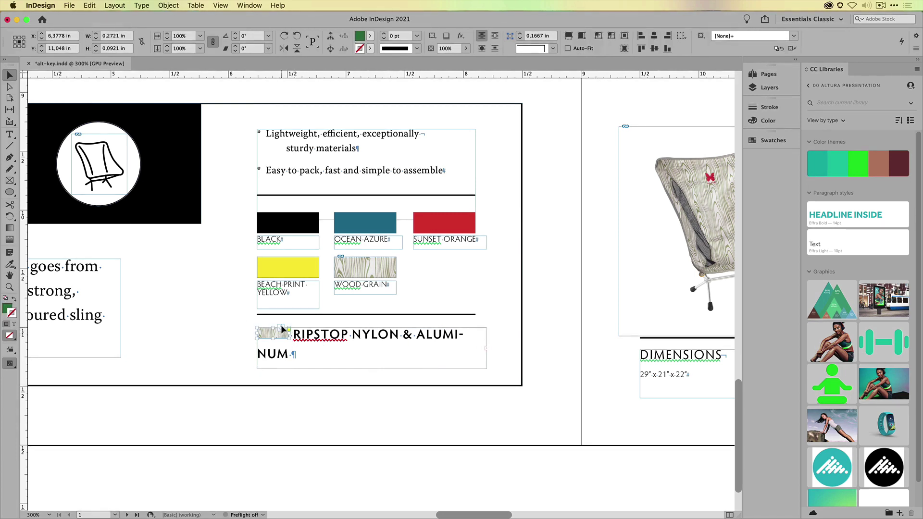
left_click(281, 331, "alt")
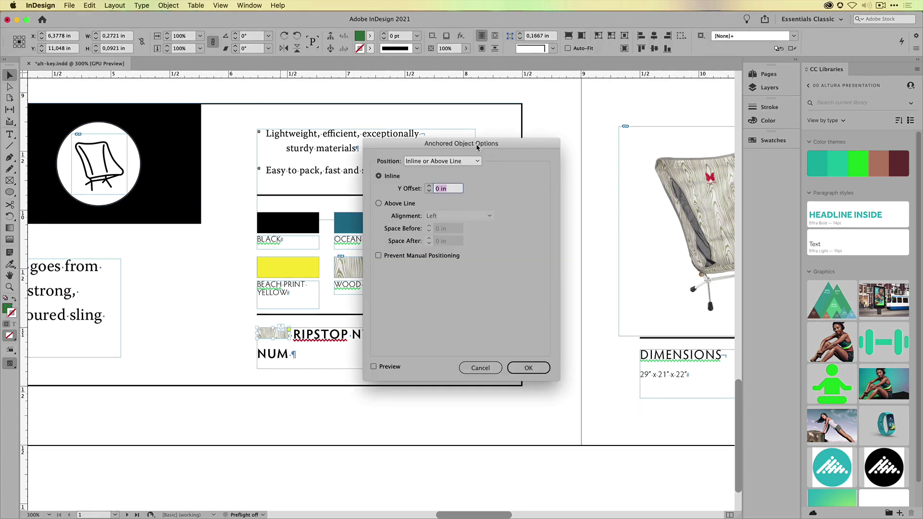
left_click(498, 368)
left_click(579, 331)
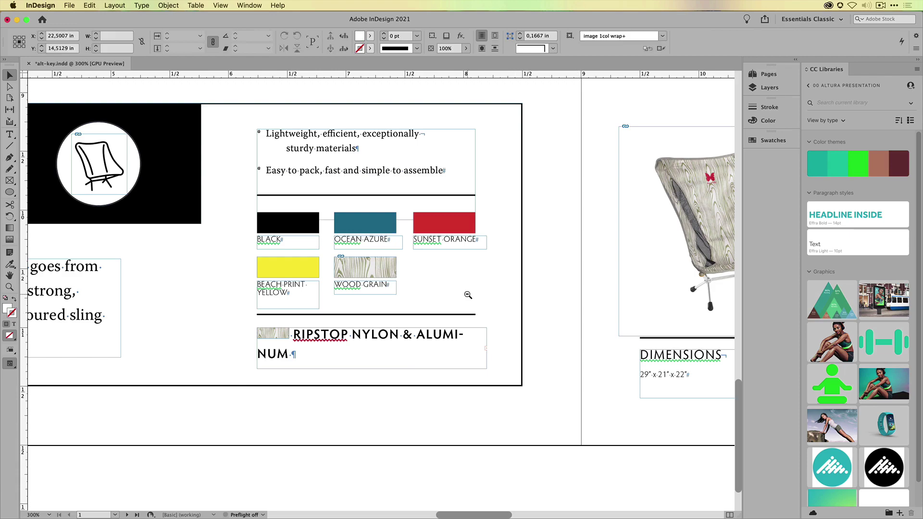
left_click(467, 295, "alt+super")
left_click(468, 294, "alt+super")
left_click(468, 295, "alt+super")
left_click_drag(468, 293, 553, 291)
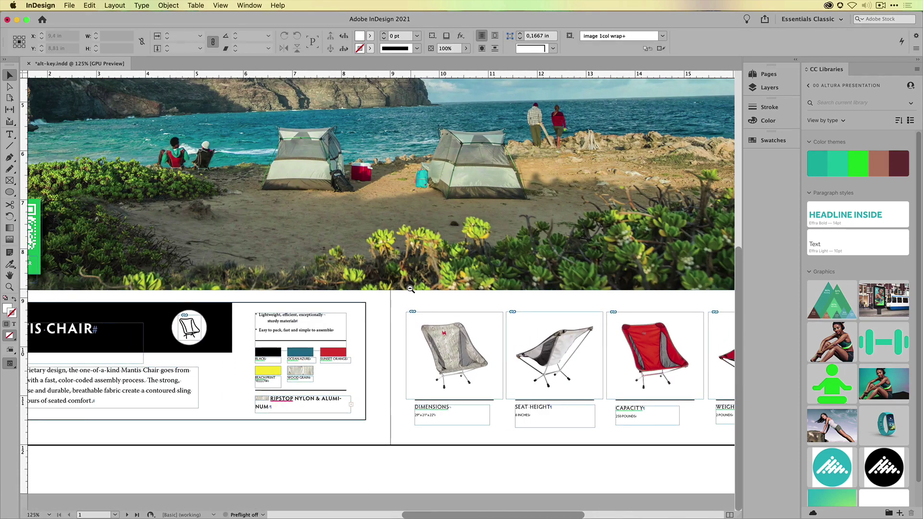